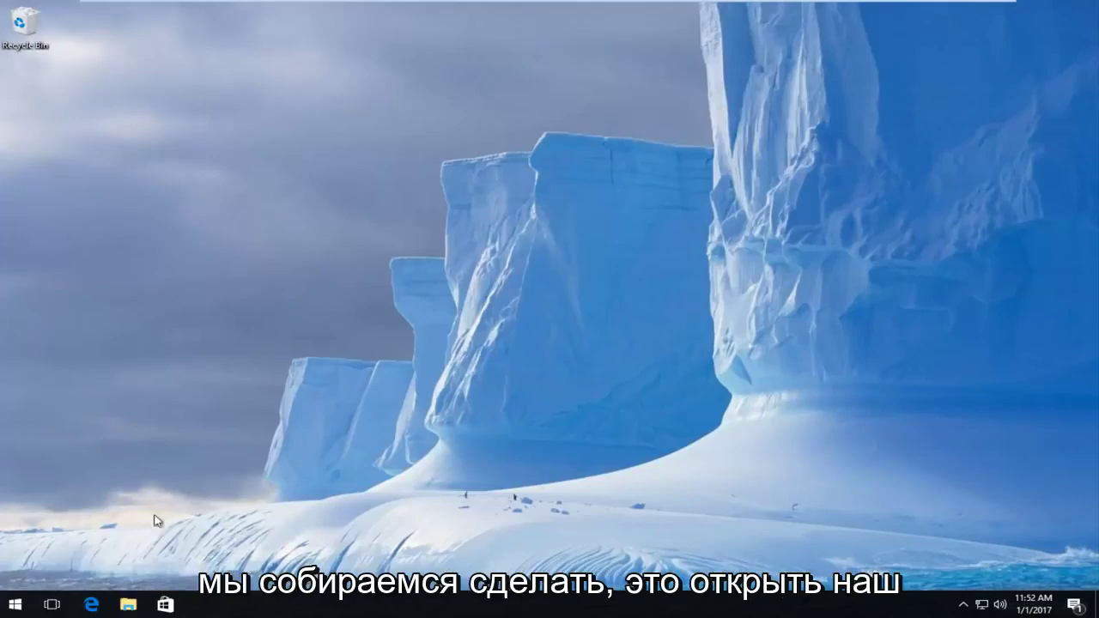
# Step: Launch Google Chrome from Start search and open its Clear browsing data dialog
pyautogui.click(15, 605)
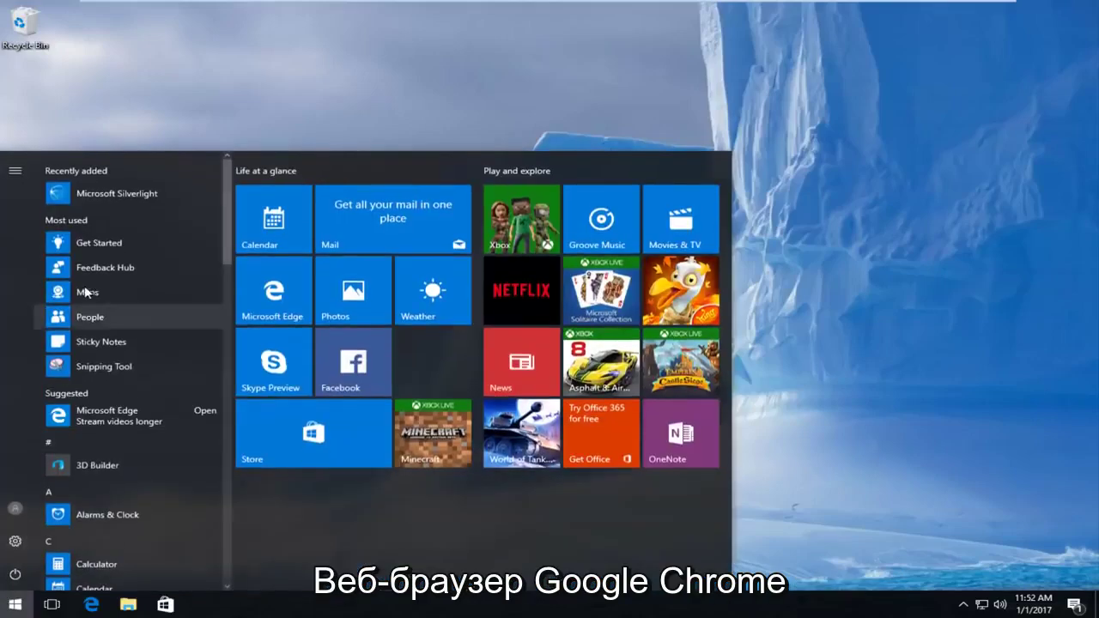
pyautogui.click(89, 516)
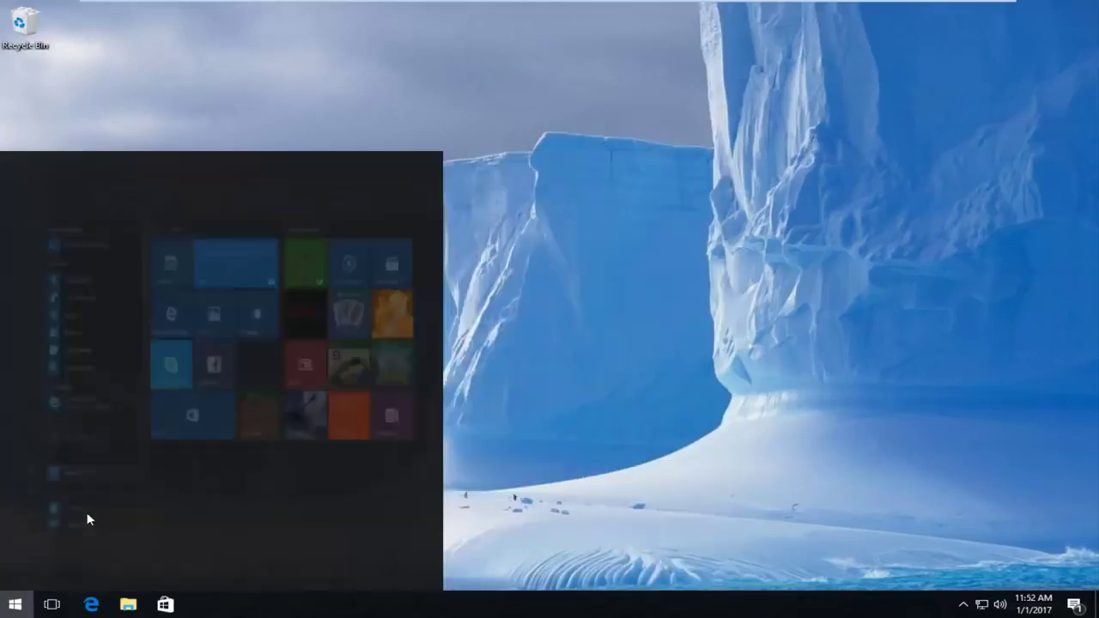
pyautogui.write('chrome')
pyautogui.click(121, 227)
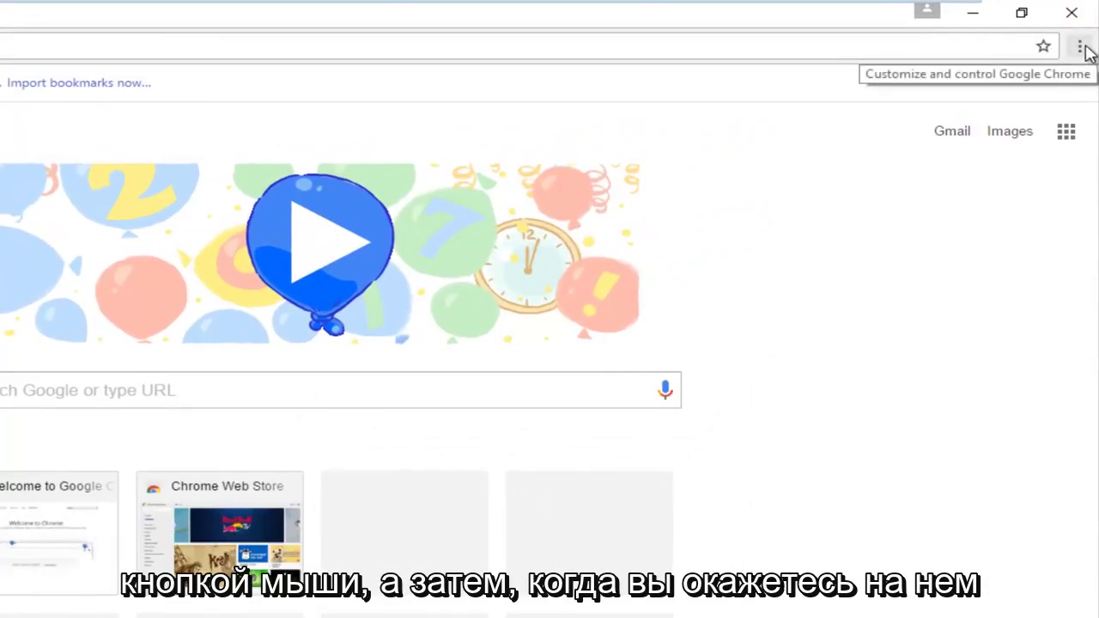
pyautogui.click(1081, 47)
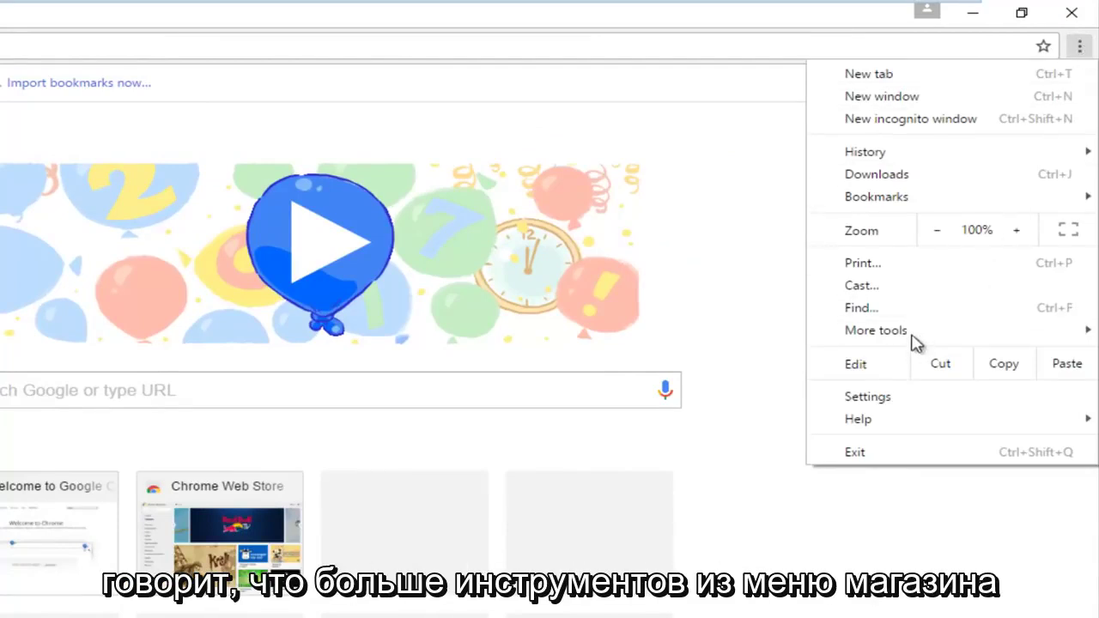
pyautogui.moveTo(876, 331)
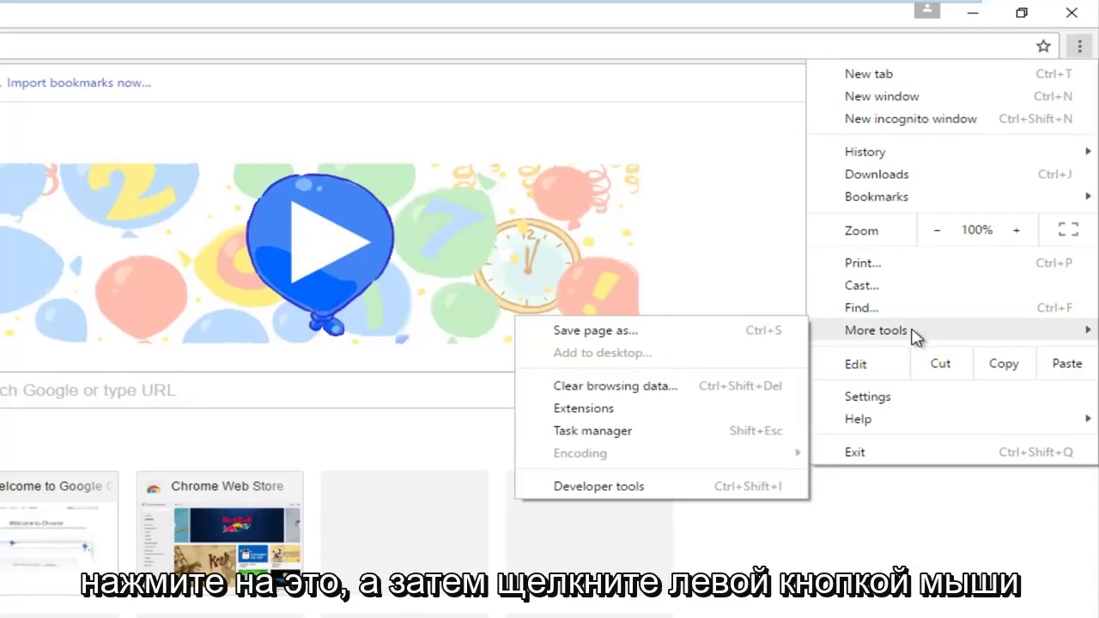
pyautogui.click(601, 388)
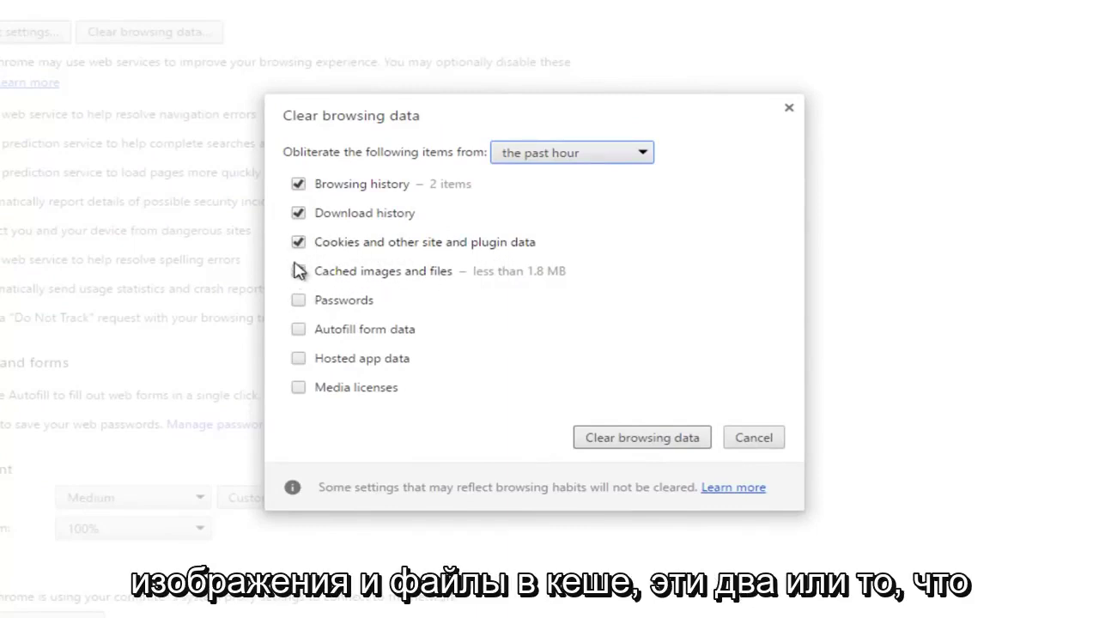
# Step: Clear only cookies and cached files from the beginning of time, excluding browsing and download history
pyautogui.click(300, 212)
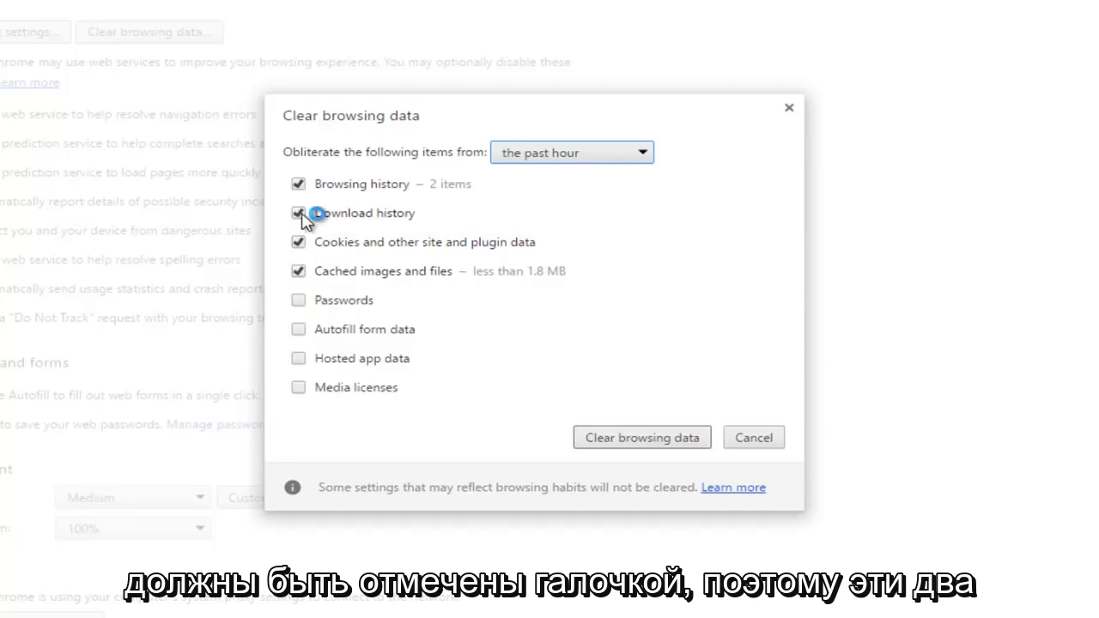
pyautogui.click(301, 183)
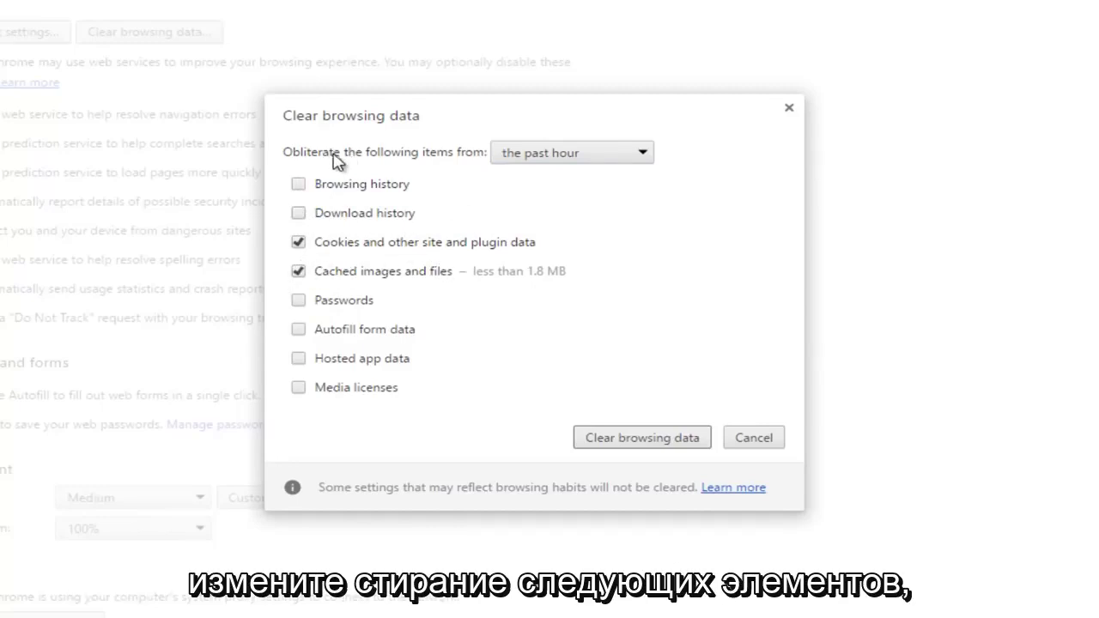
pyautogui.click(621, 153)
pyautogui.click(560, 239)
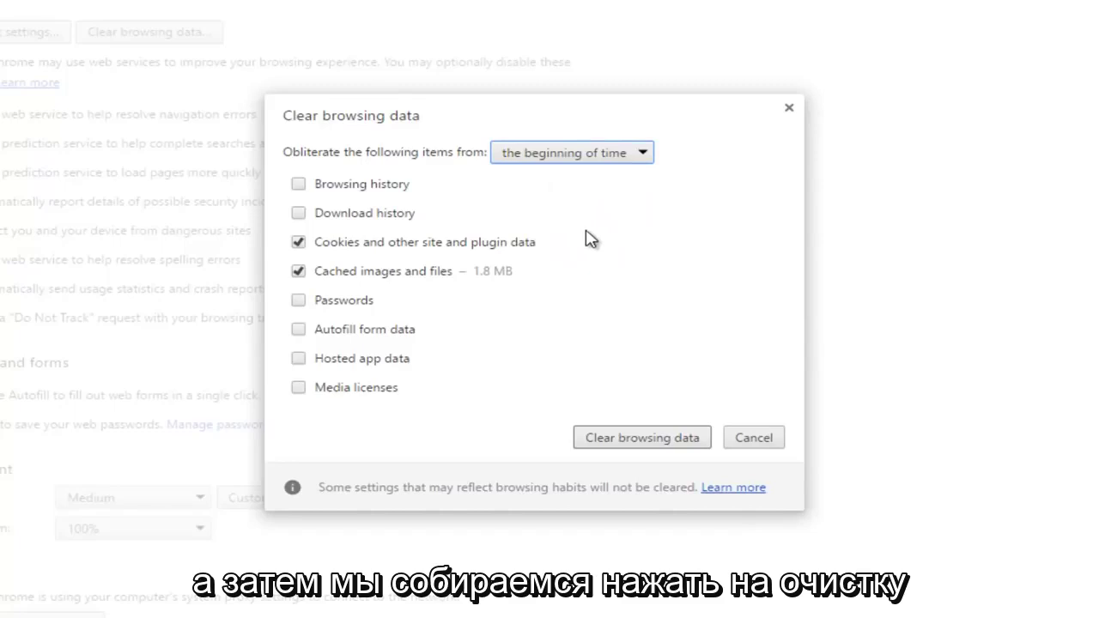
pyautogui.click(642, 440)
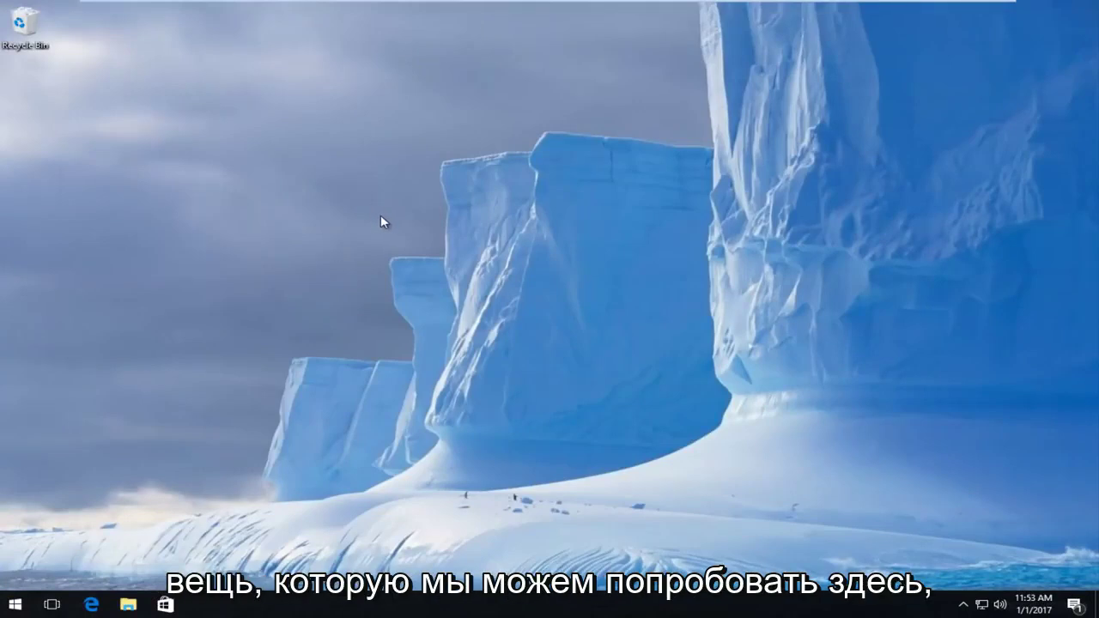
# Step: Launch Command Prompt (Admin) from the Win+X menu
pyautogui.rightClick(14, 605)
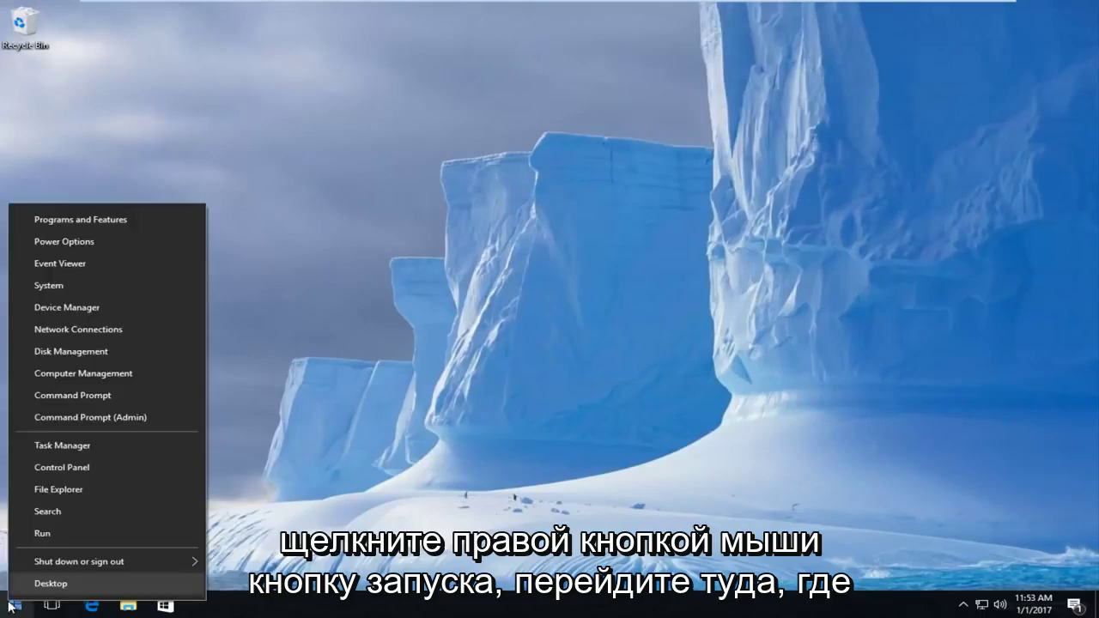
pyautogui.click(98, 418)
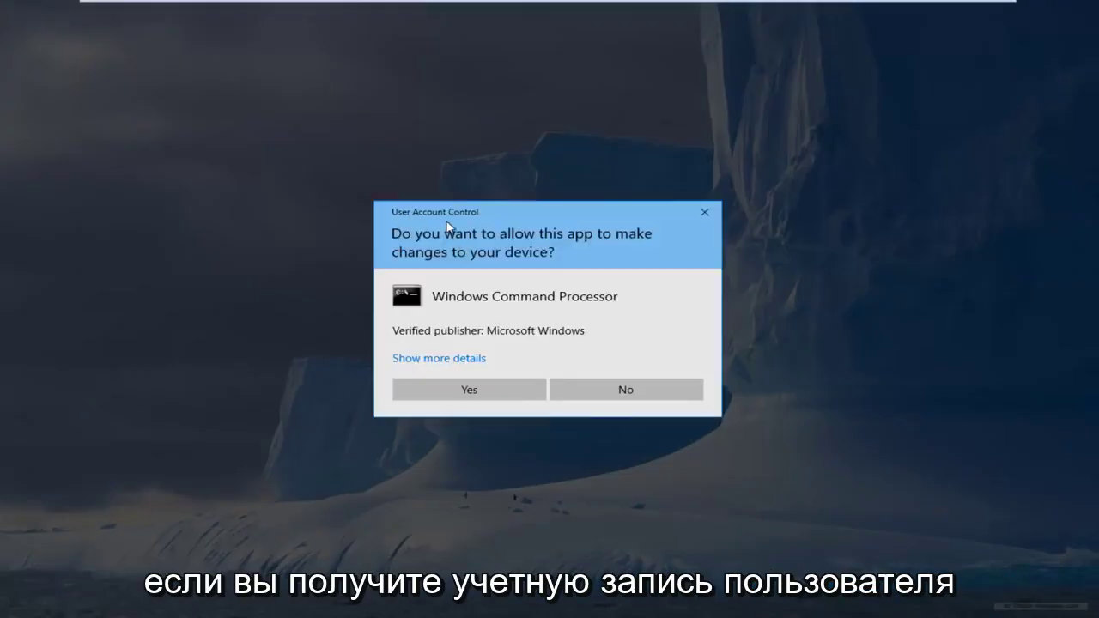
# Step: Allow the elevated Command Prompt and release the IP address with ipconfig /release
pyautogui.click(454, 388)
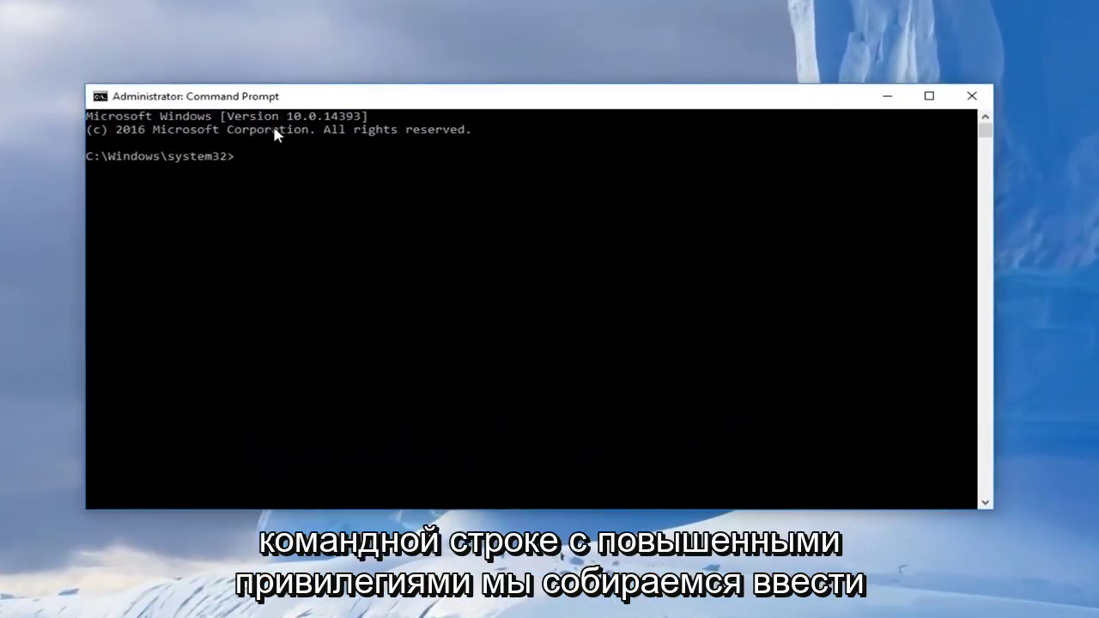
pyautogui.write('ipco')
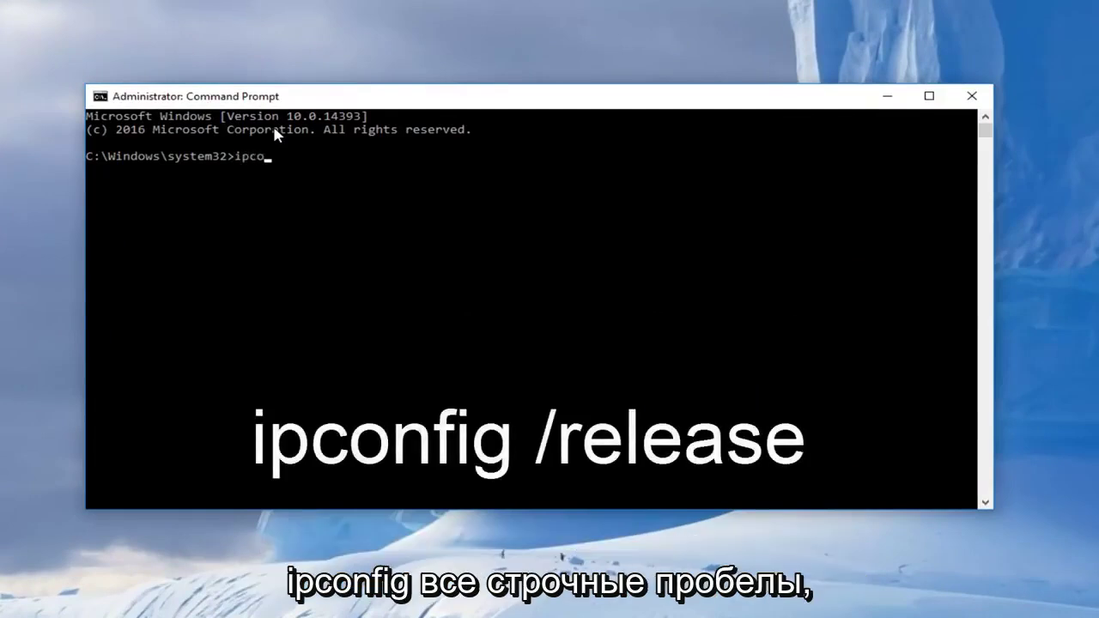
pyautogui.write('nfig')
pyautogui.write(' /')
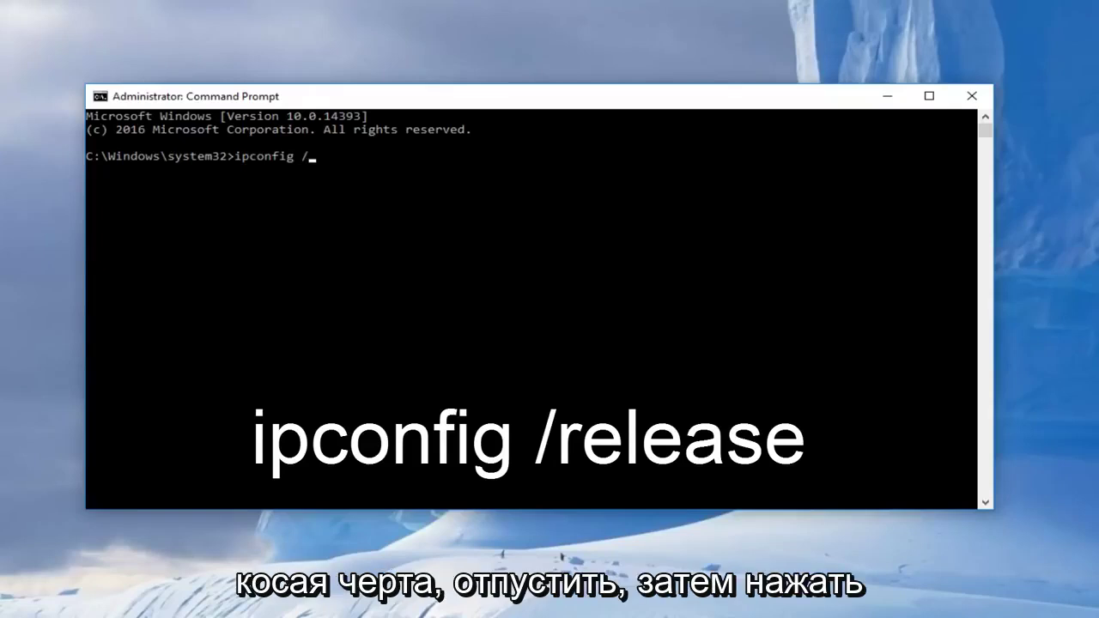
pyautogui.write('release')
pyautogui.press('Return')
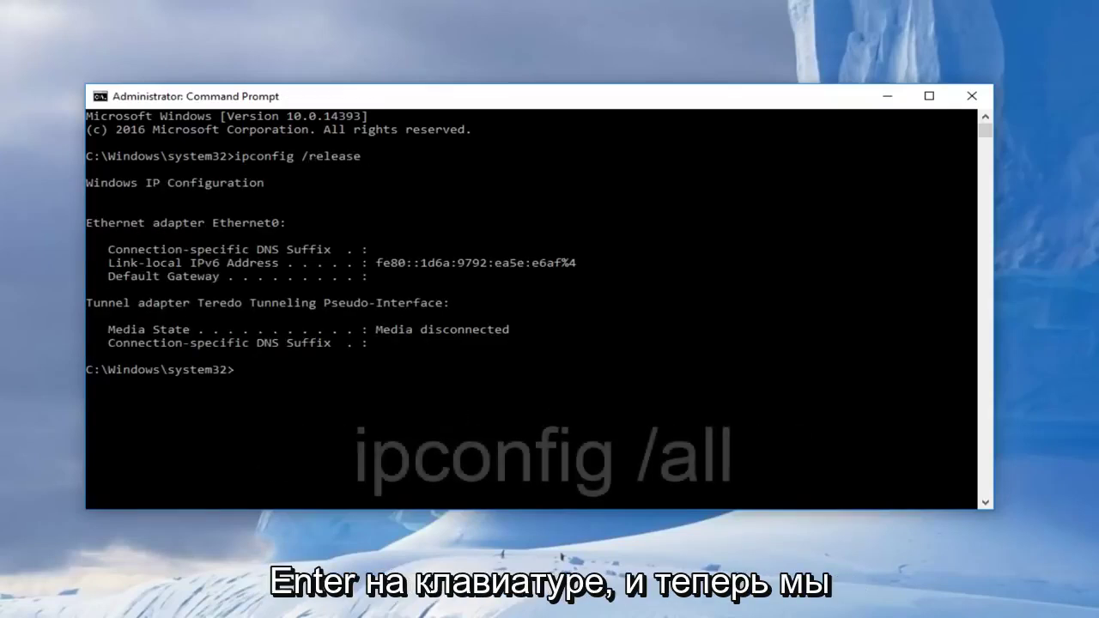
# Step: Show the full network configuration, then flush the DNS resolver cache with ipconfig /flushdns
pyautogui.write('ipcon')
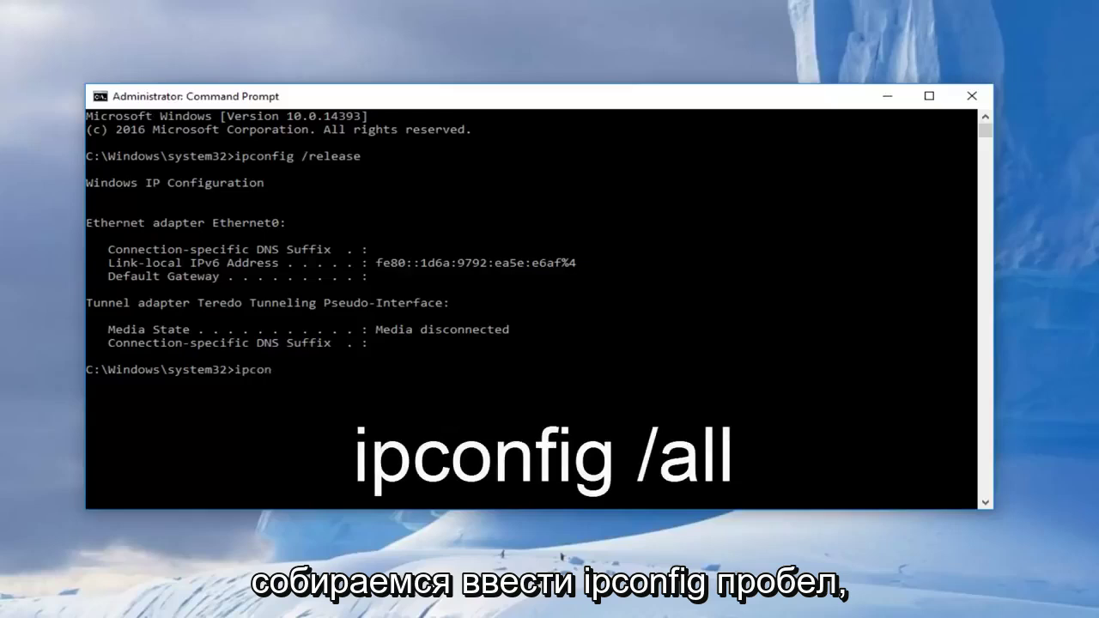
pyautogui.write('fig /')
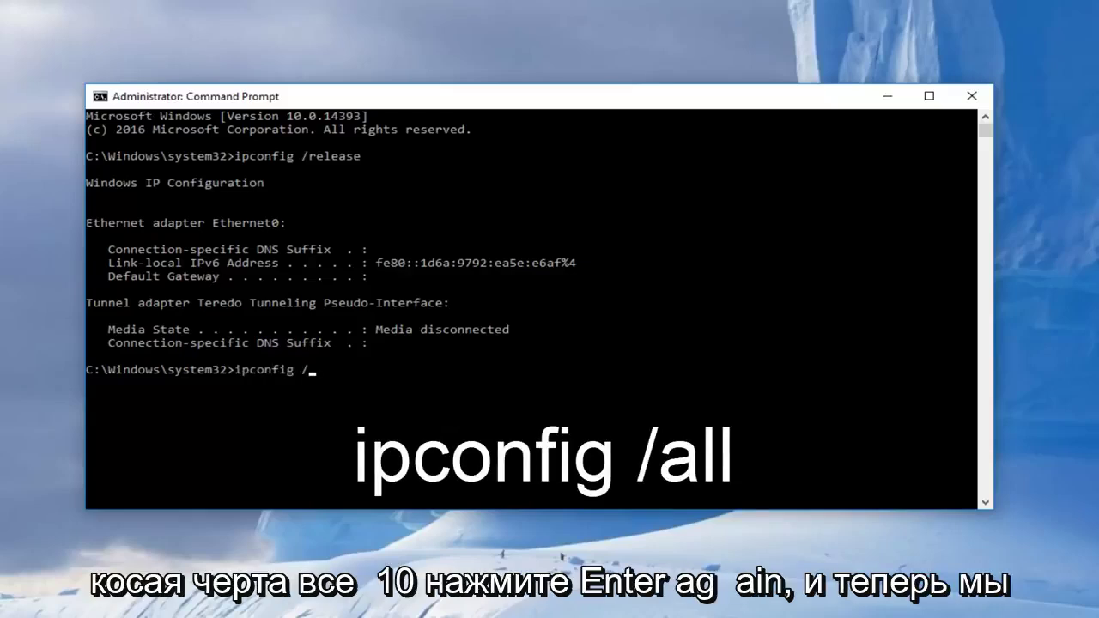
pyautogui.write('all')
pyautogui.press('Return')
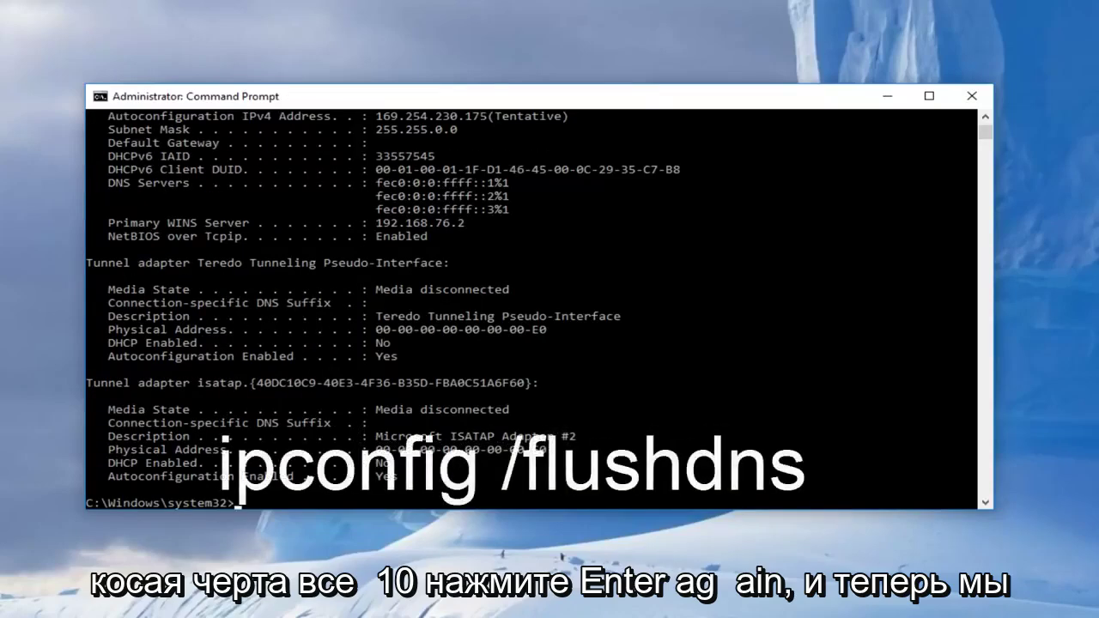
pyautogui.write('ipco')
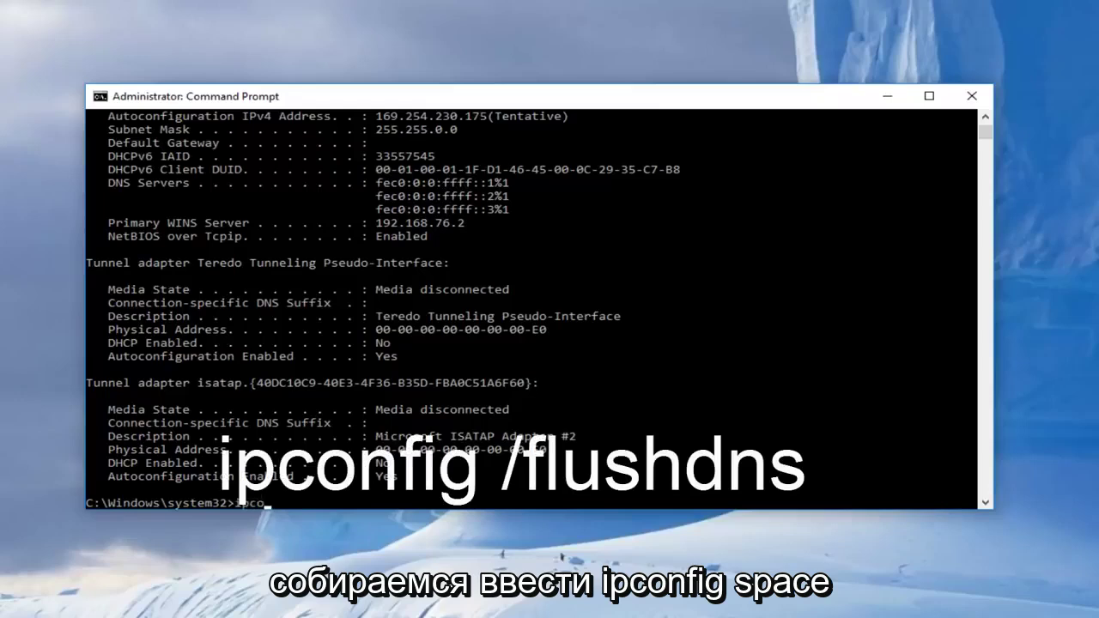
pyautogui.write('nfig /')
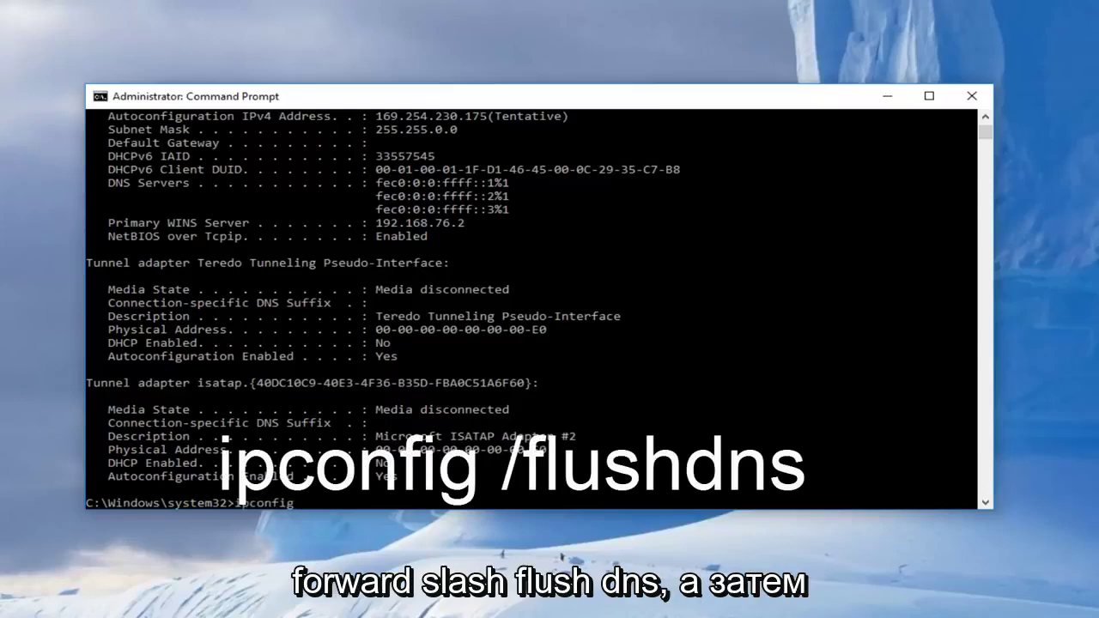
pyautogui.write('flush')
pyautogui.write('dns')
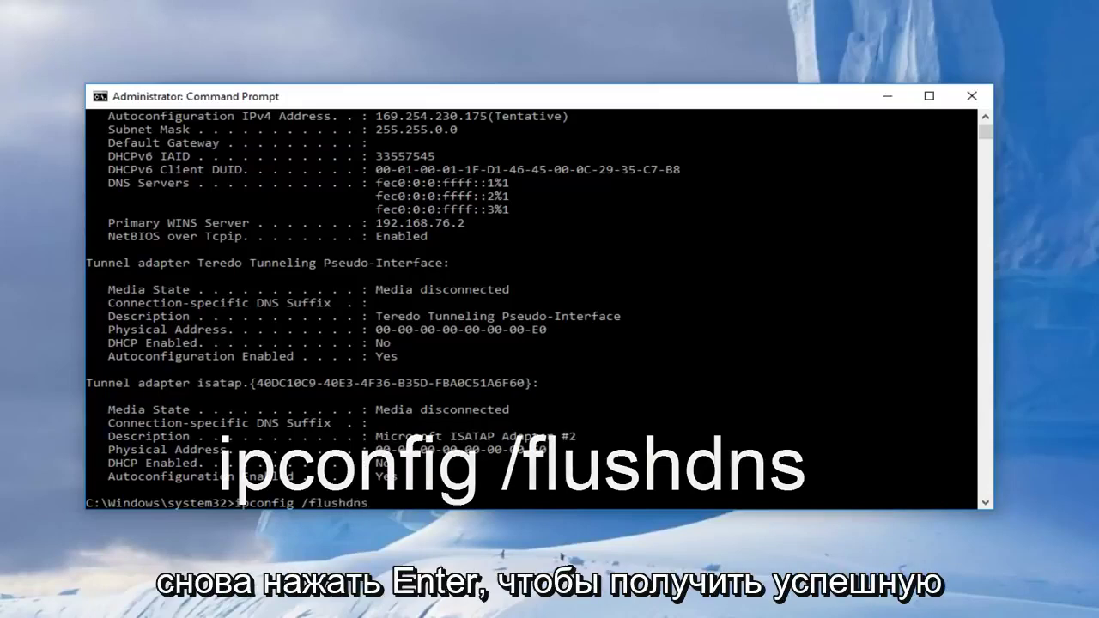
pyautogui.press('Return')
pyautogui.write('ip')
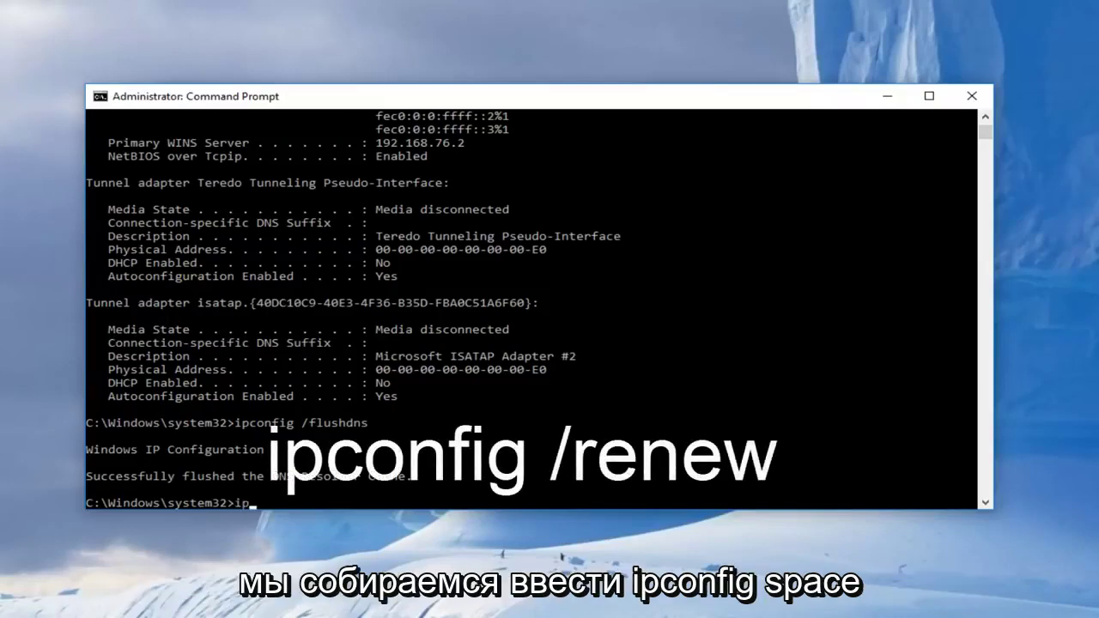
# Step: Renew the IP address with ipconfig /renew, then run netsh int ip set dns
pyautogui.write('config')
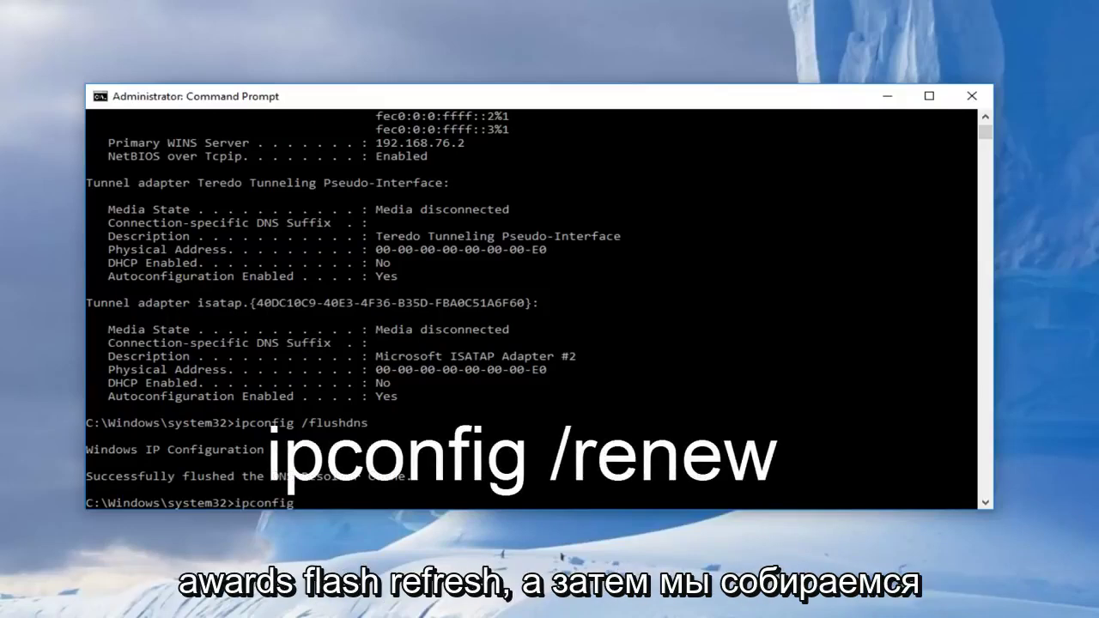
pyautogui.write(' /renew')
pyautogui.press('Return')
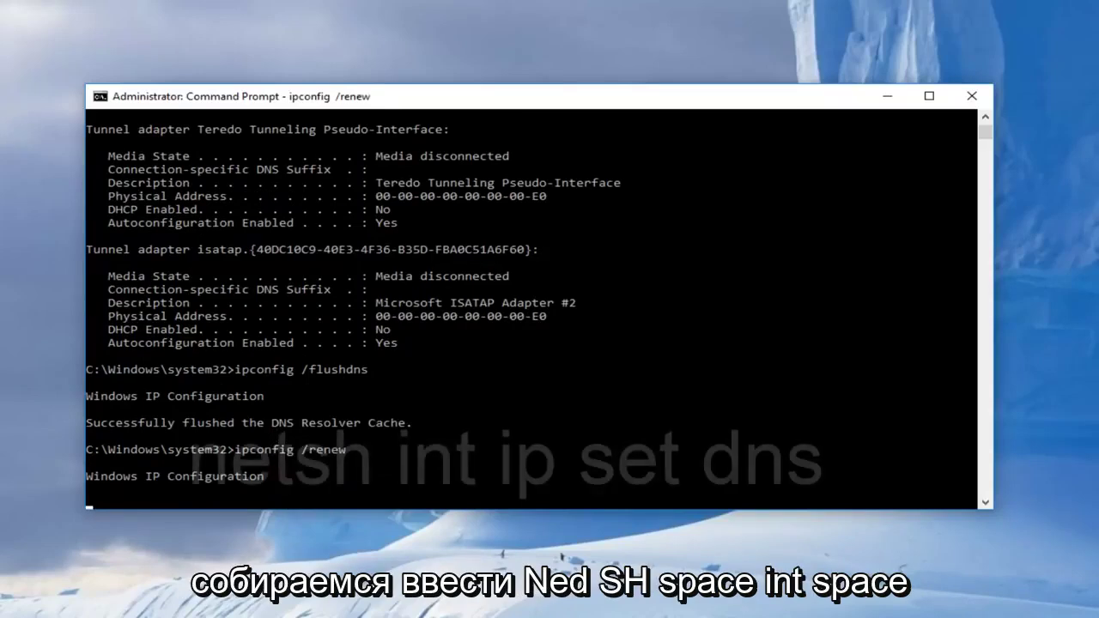
pyautogui.write('nets')
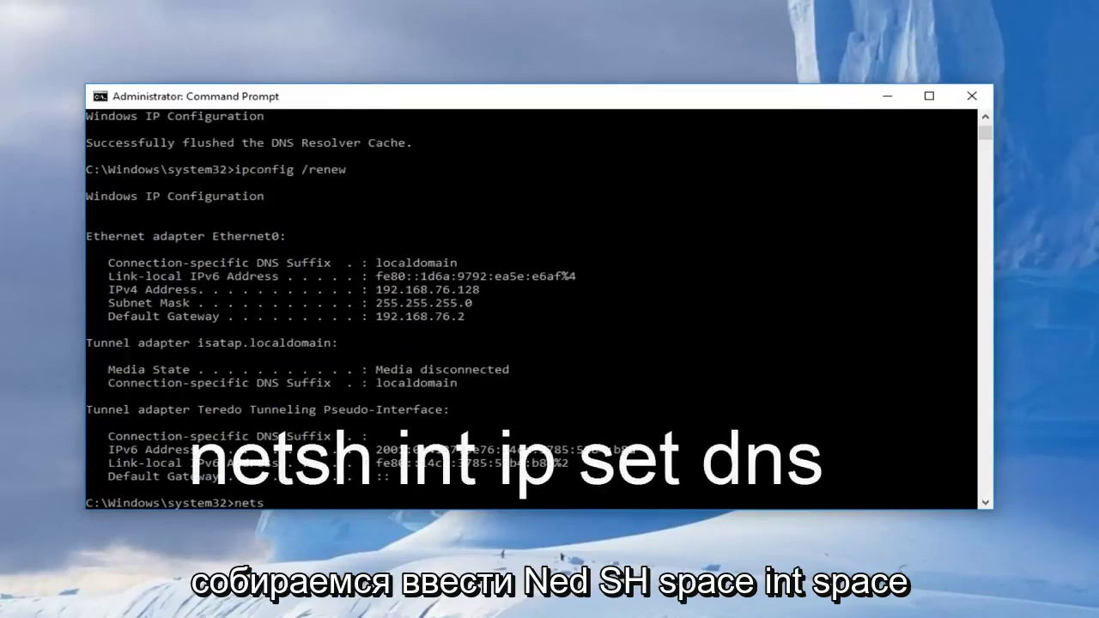
pyautogui.write('h')
pyautogui.write(' int ')
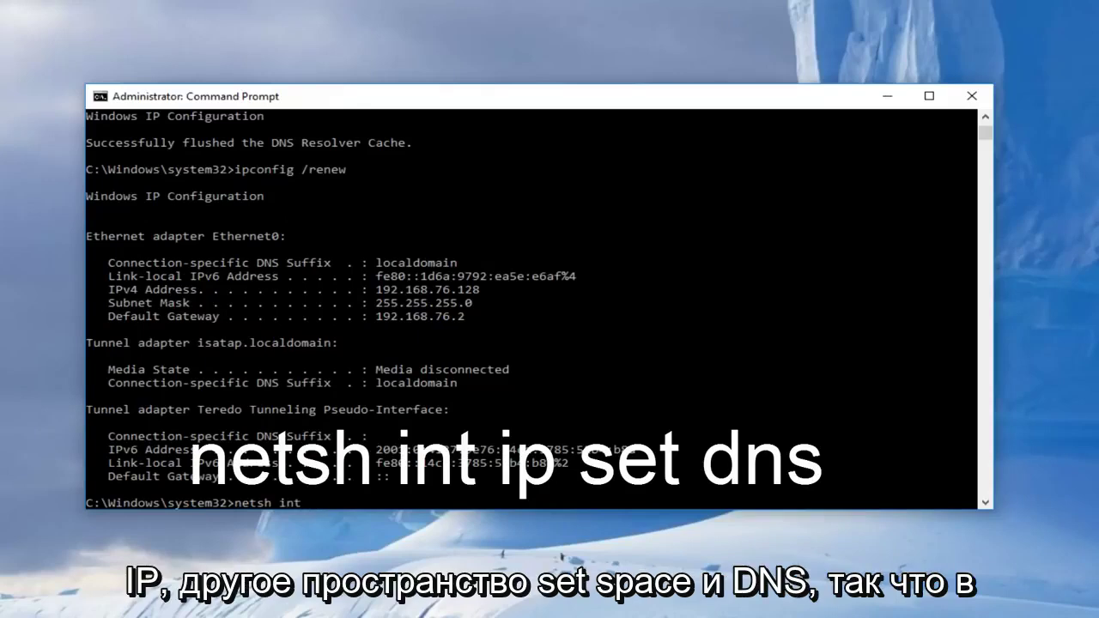
pyautogui.write('ip set ')
pyautogui.write('dns')
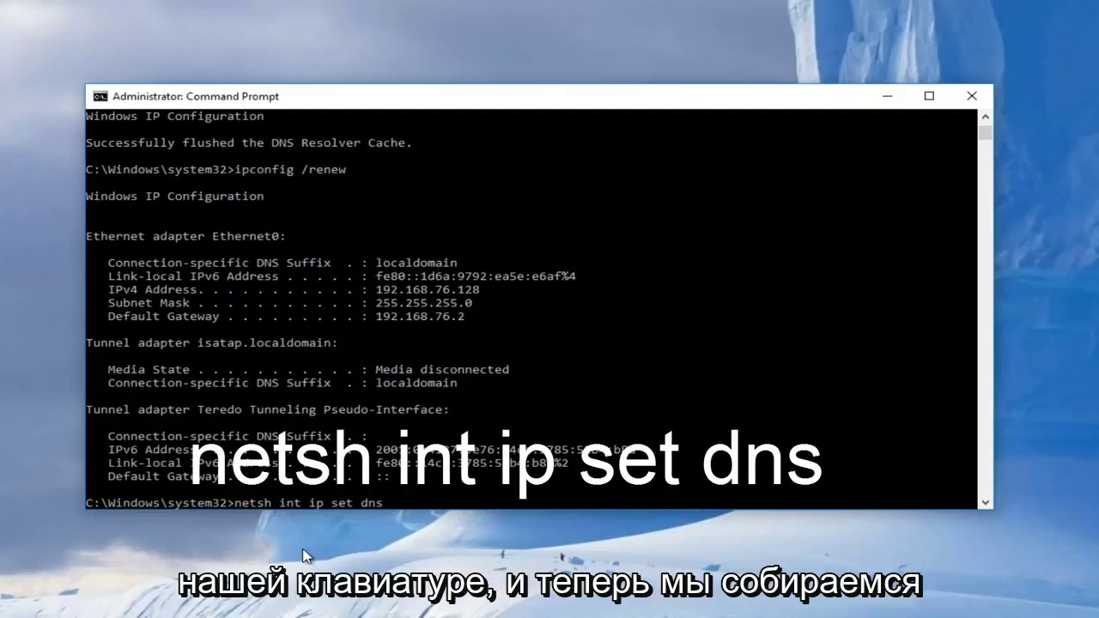
pyautogui.press('Return')
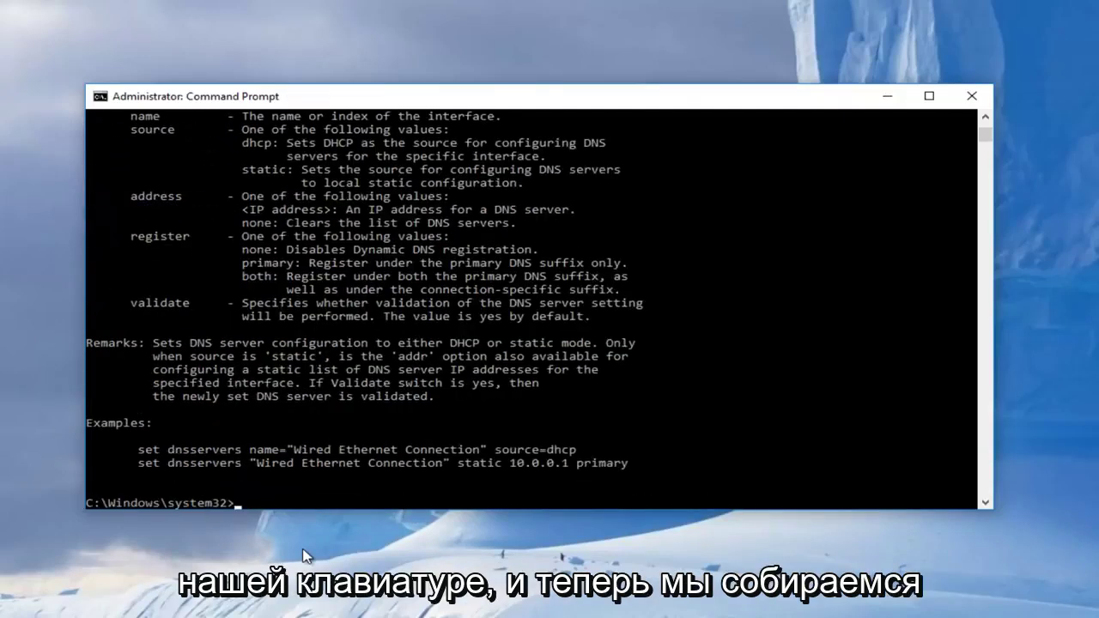
# Step: Reset the Winsock catalog with netsh winsock reset
pyautogui.write('net')
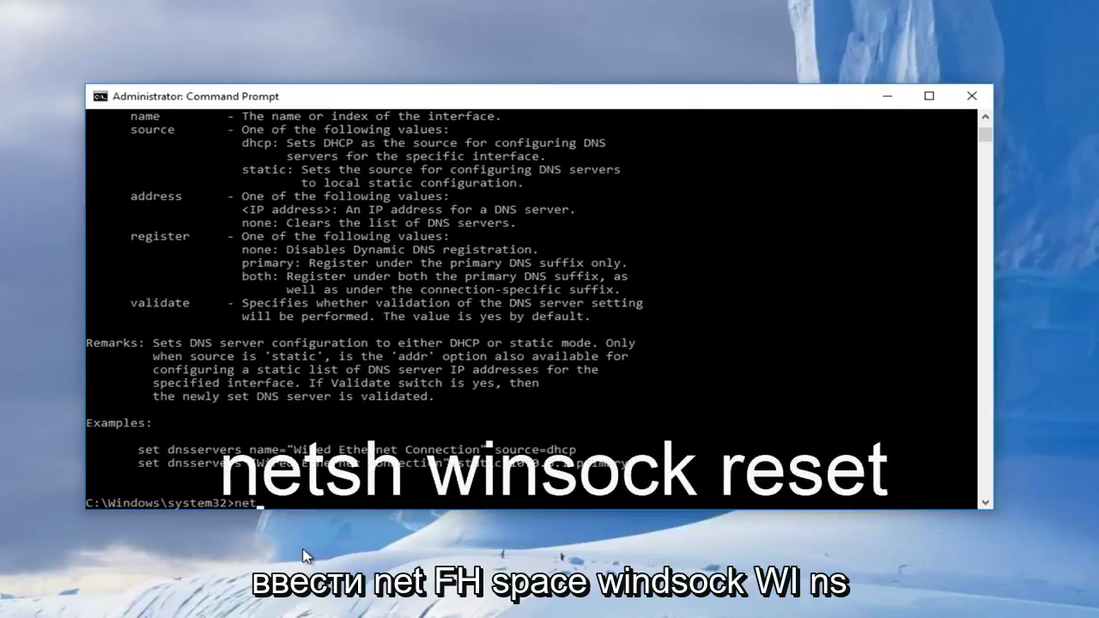
pyautogui.write('sh')
pyautogui.write(' winsock')
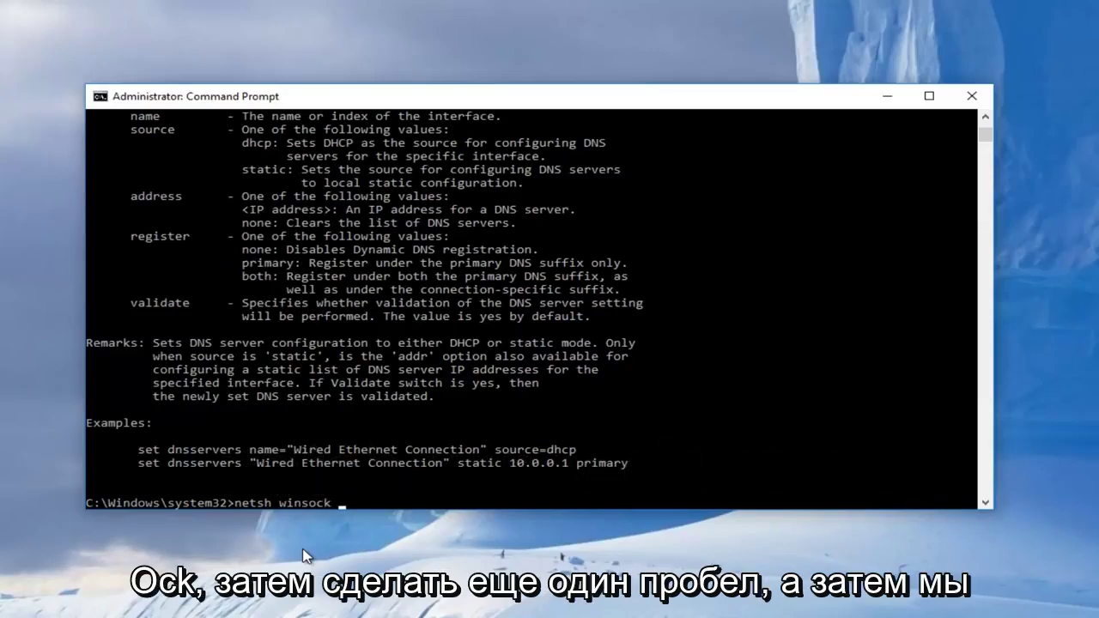
pyautogui.write(' reset')
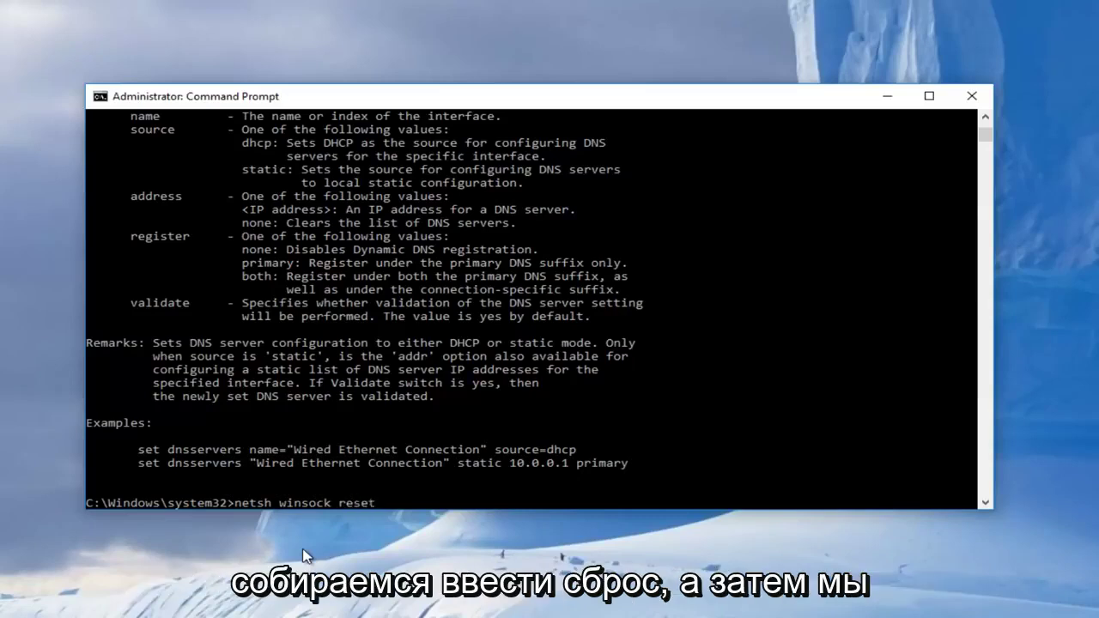
pyautogui.press('Return')
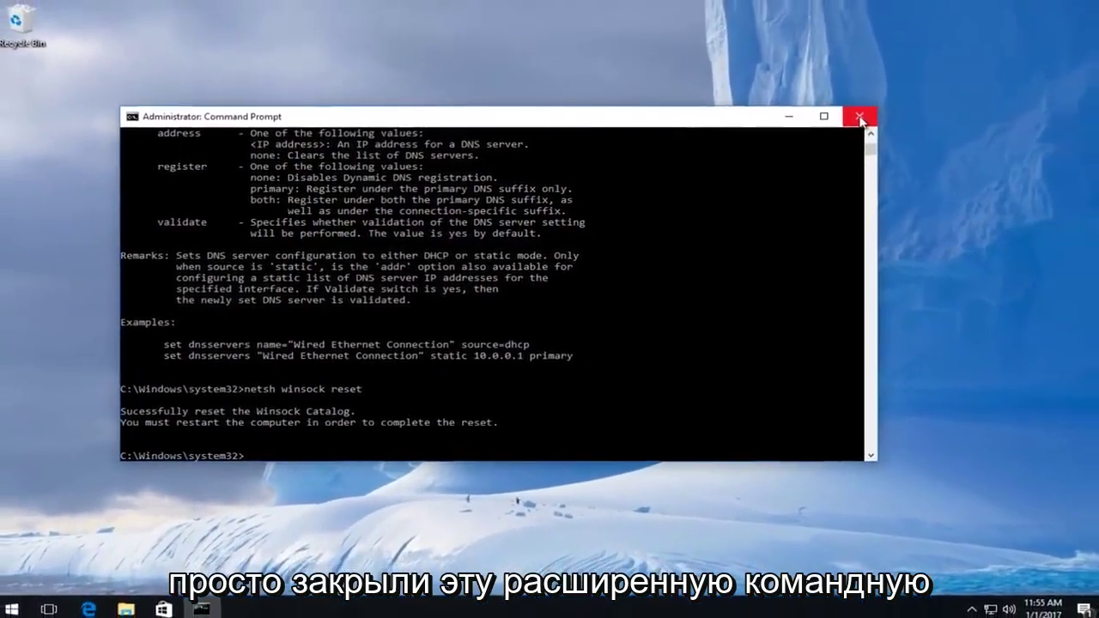
# Step: Close the admin Command Prompt and restart Windows from the Start menu power options
pyautogui.click(852, 118)
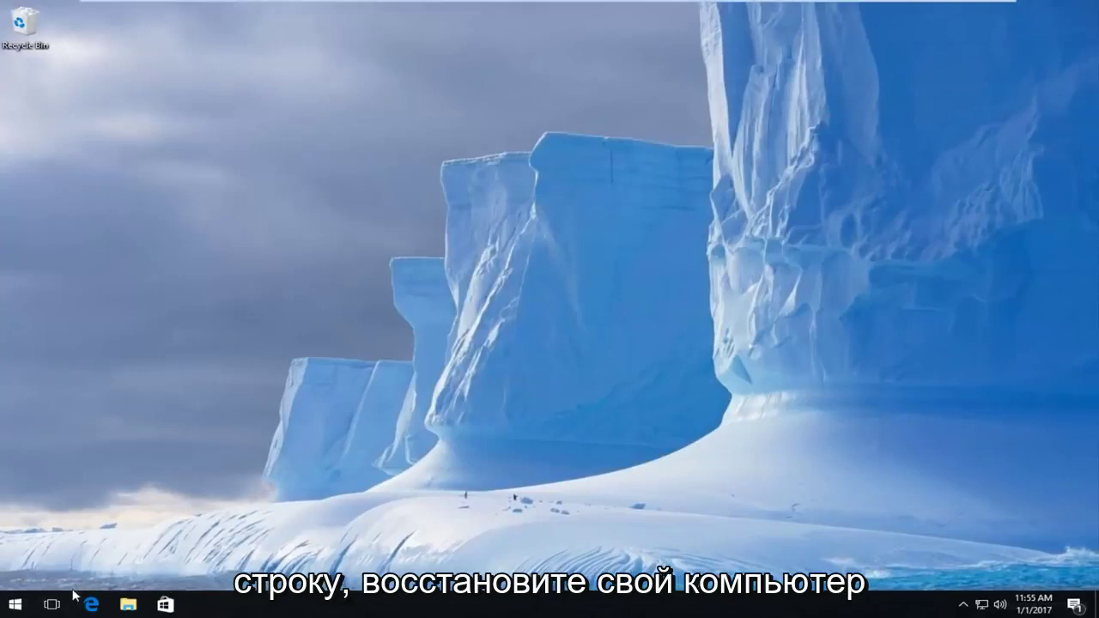
pyautogui.click(19, 608)
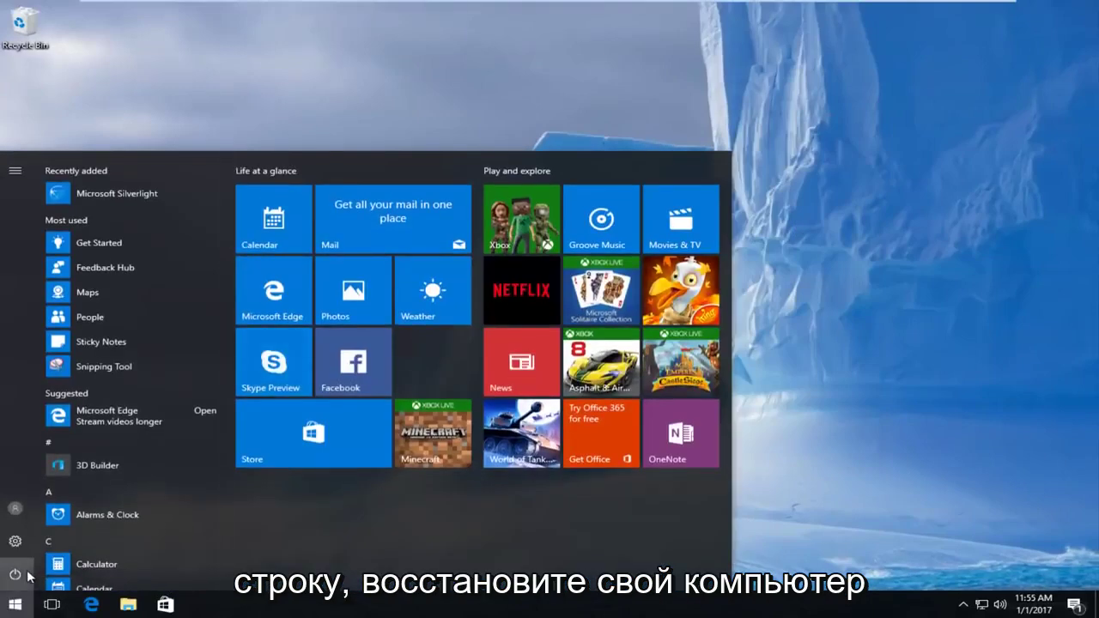
pyautogui.click(17, 575)
pyautogui.click(37, 539)
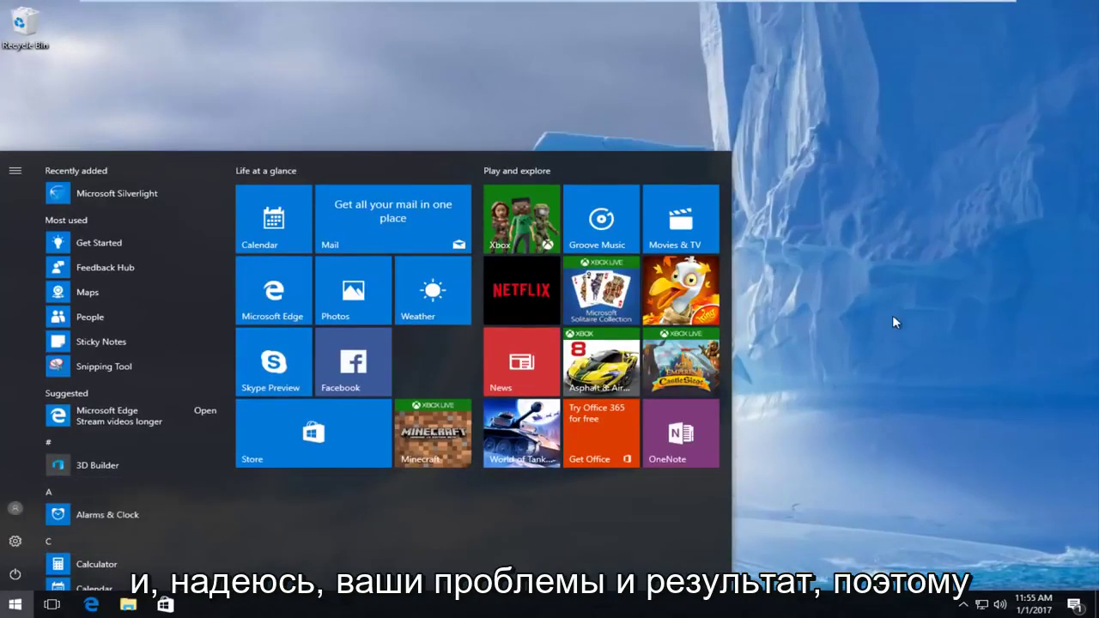